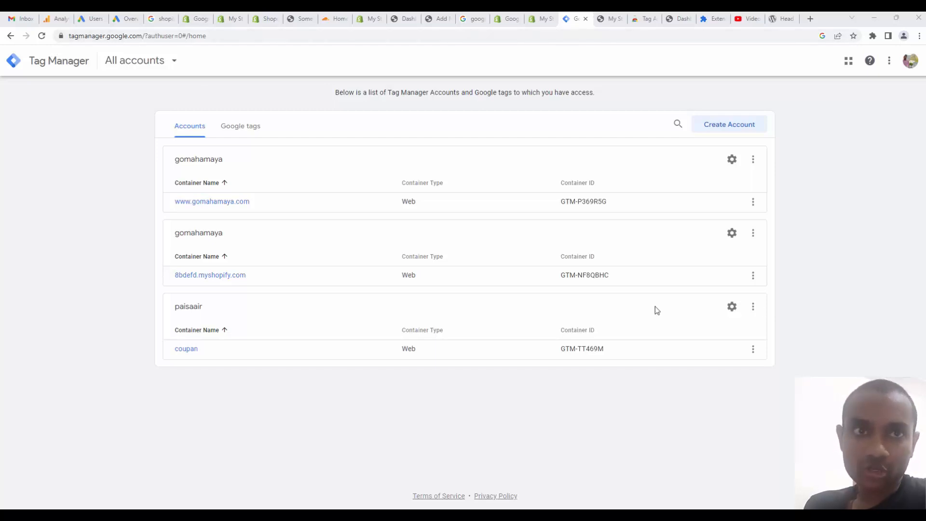
Step: Start a new Tag Manager account named gomahamaya with India as the country
click(719, 128)
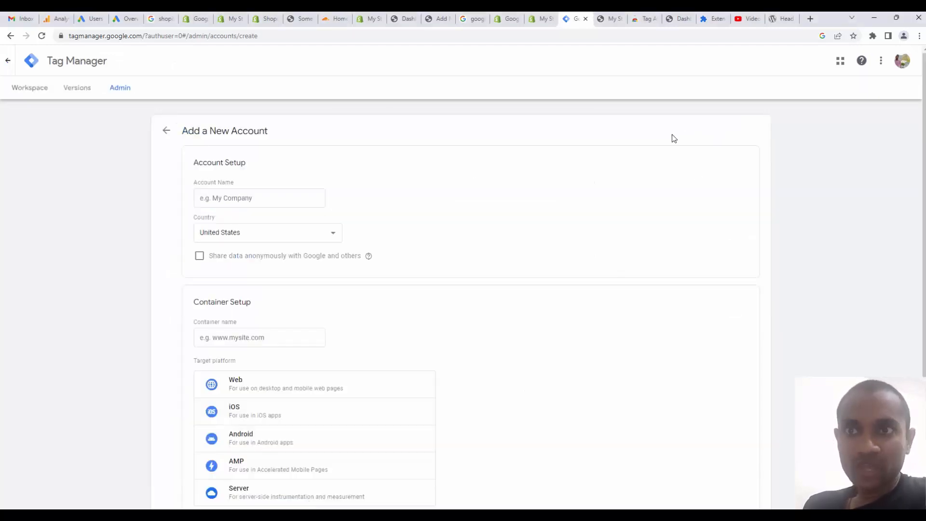
click(246, 201)
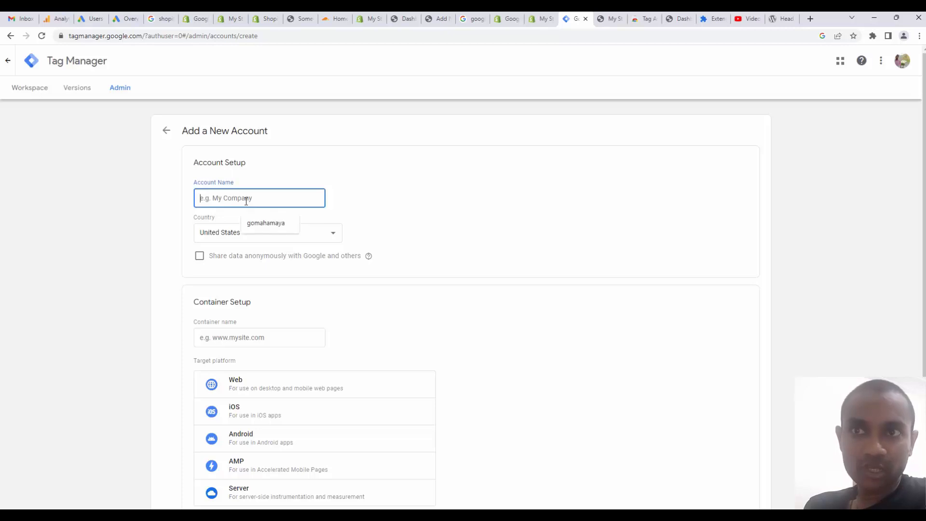
click(269, 232)
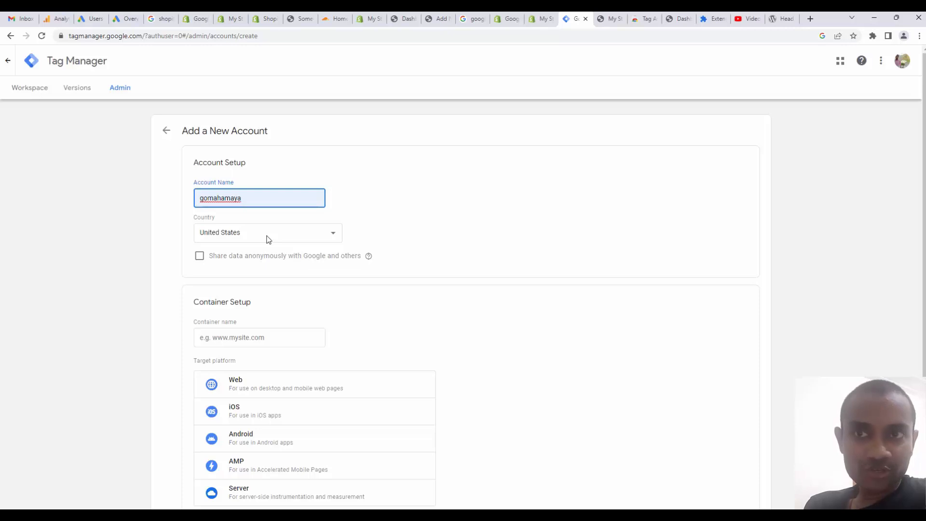
click(266, 237)
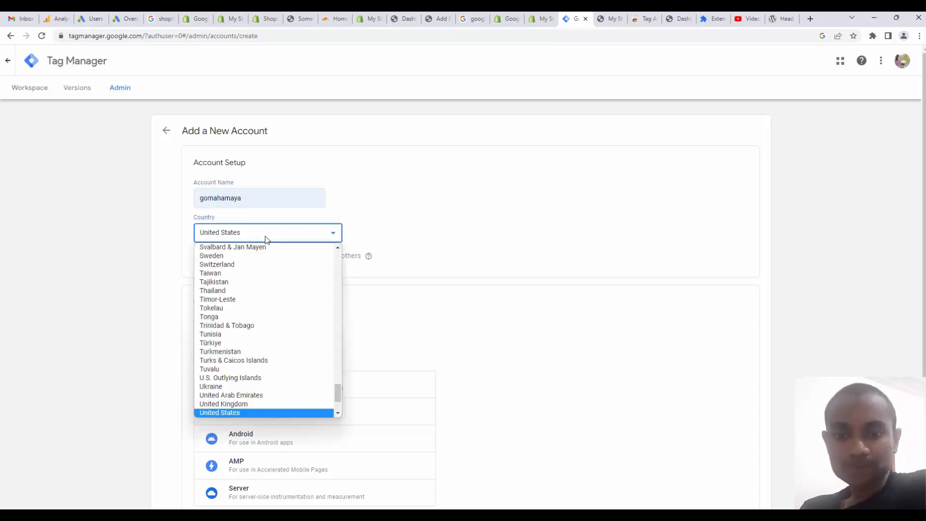
text(india)
key(Return)
Step: Name the account's container lalitkart.in and choose Web as its target platform
scroll(277, 269, down, 2)
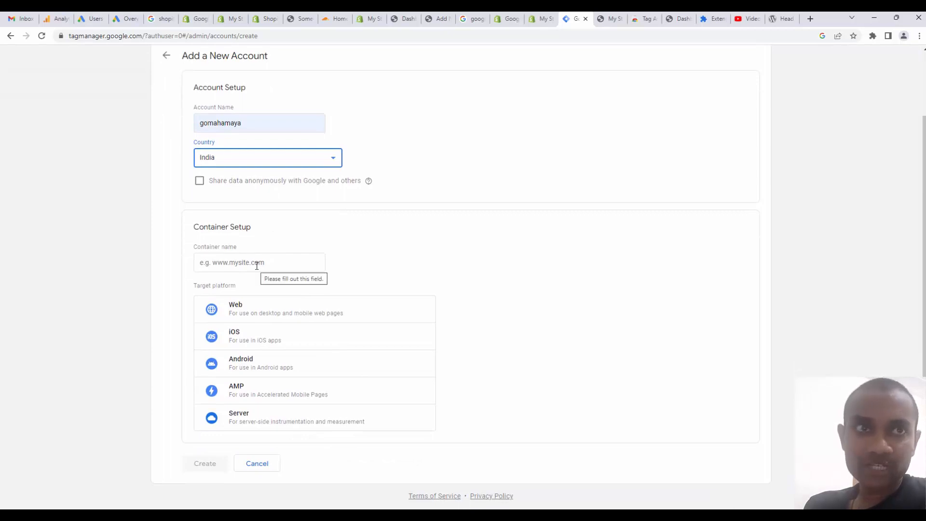
click(254, 265)
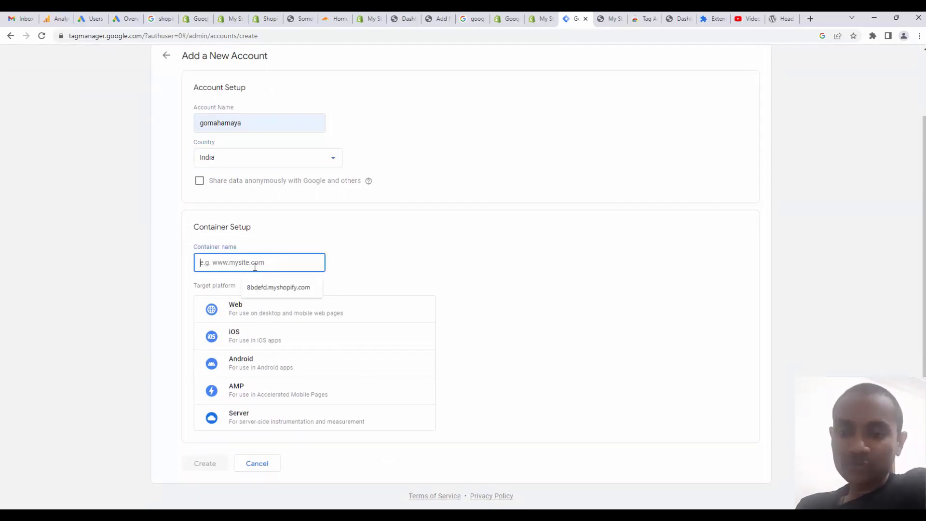
text(lalitkart.in)
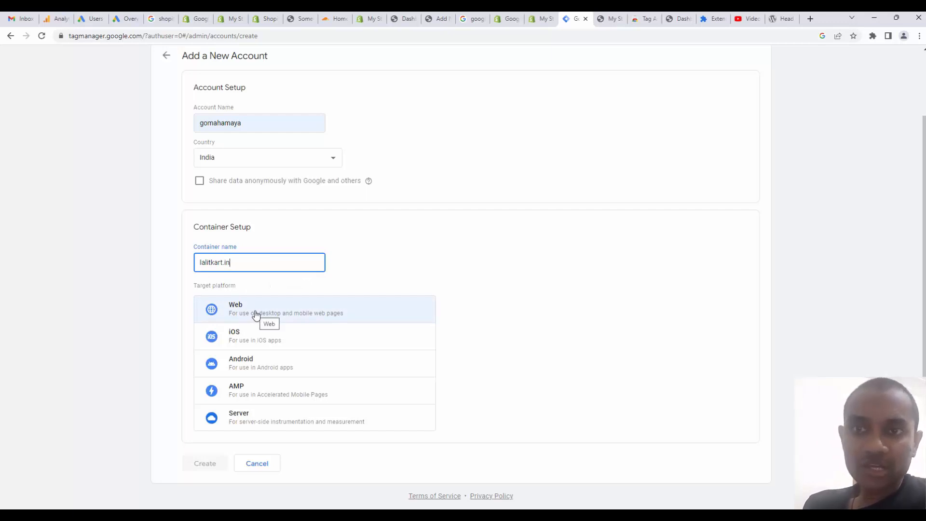
click(255, 315)
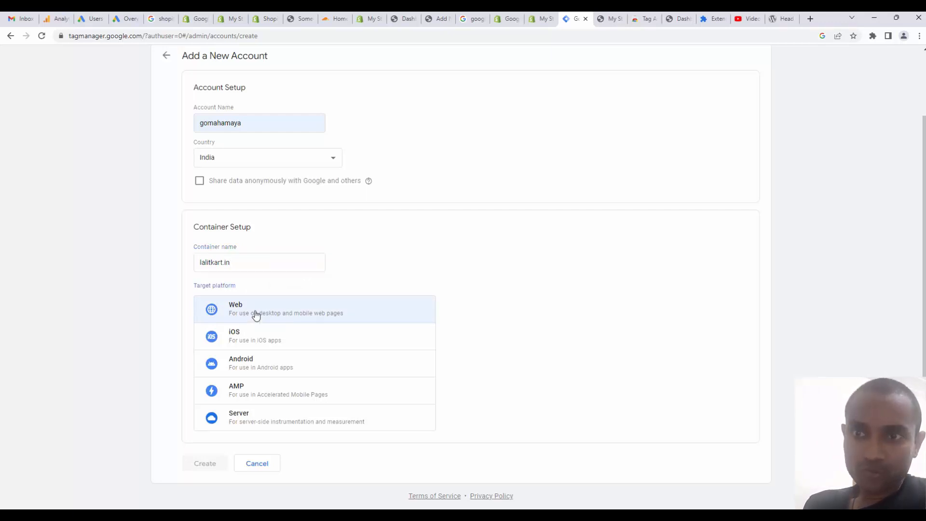
Step: Create the account, accepting the Tag Manager Terms of Service and the GDPR Data Processing Terms
click(215, 466)
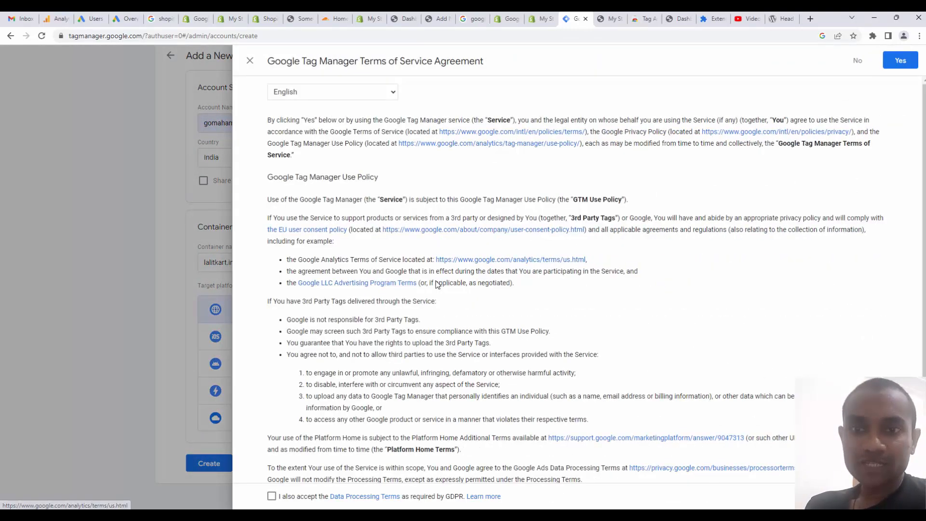
scroll(437, 270, down, 1)
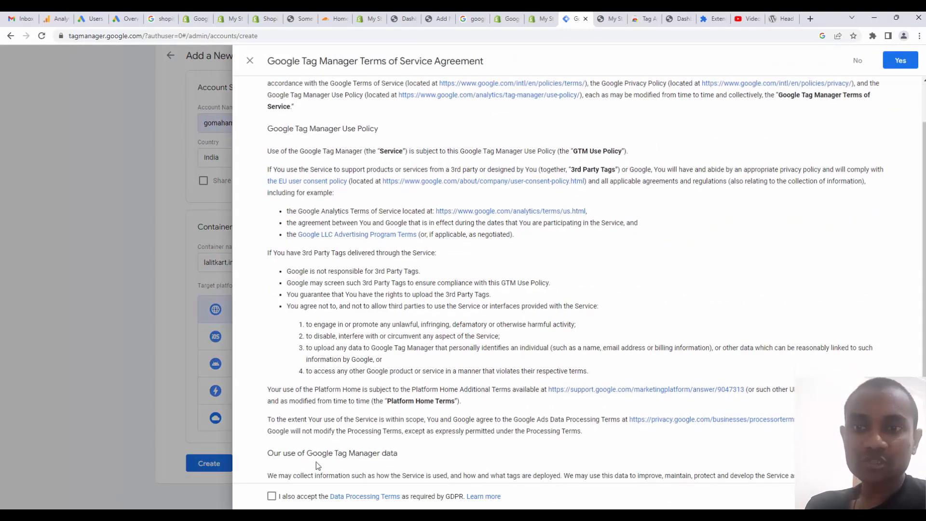
click(272, 497)
click(899, 61)
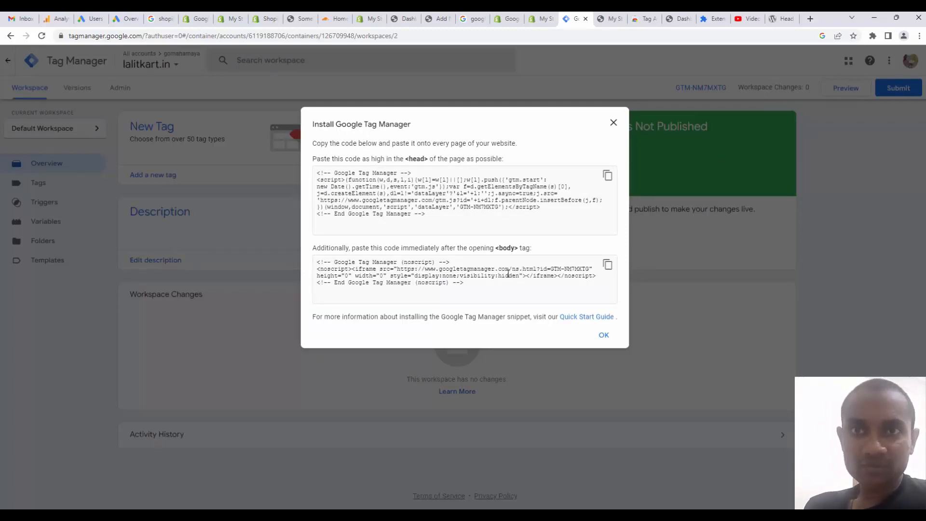
Step: Dismiss the initial install dialog and open the lalitkart.in container's Install Google Tag Manager instructions in its admin settings
click(614, 123)
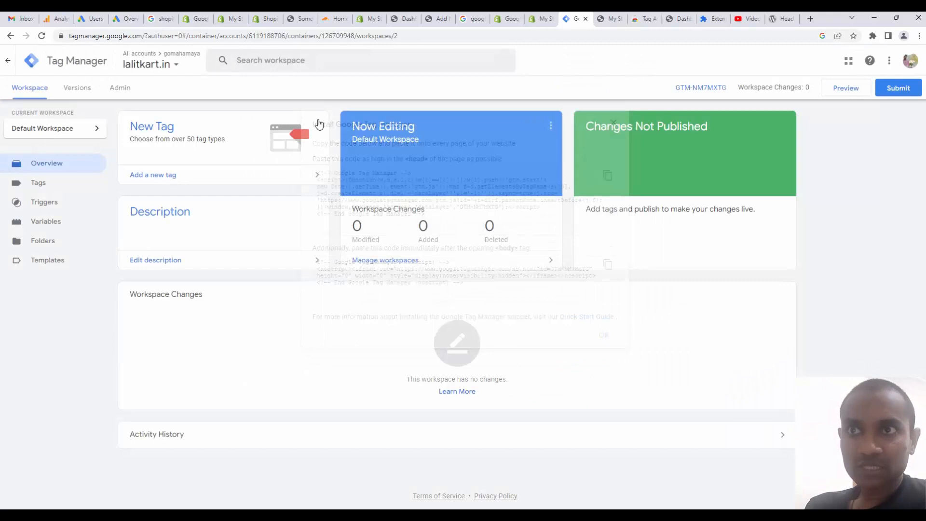
click(128, 94)
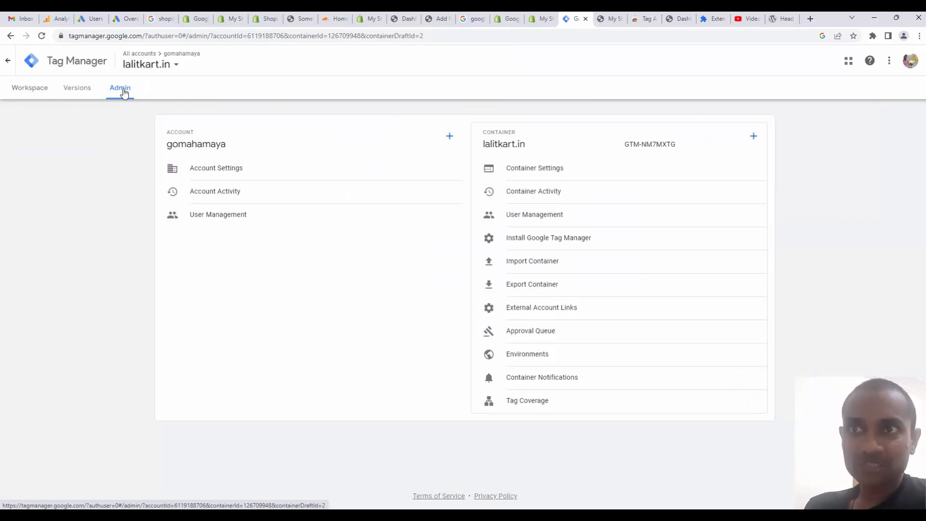
click(548, 241)
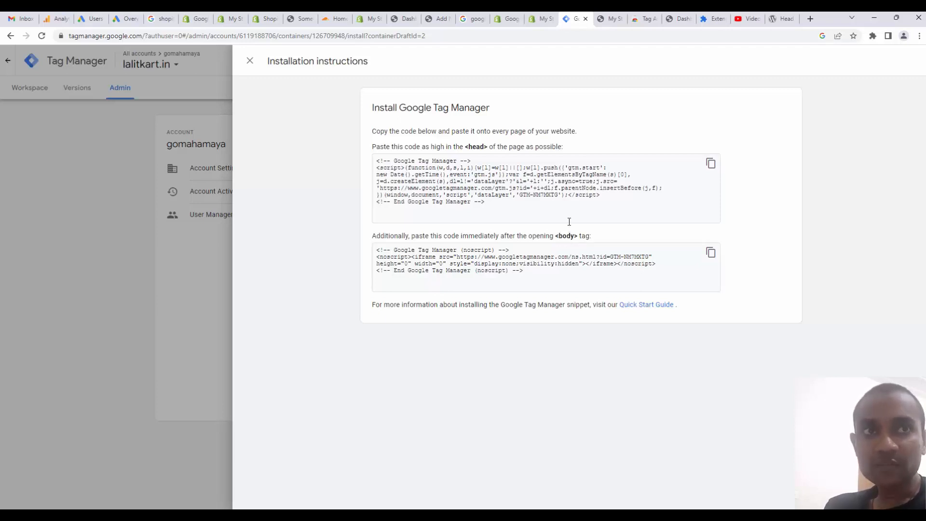
Step: Switch to the lalitkart.in WordPress dashboard and open the page for adding new plugins
click(678, 18)
mouse_move(53, 312)
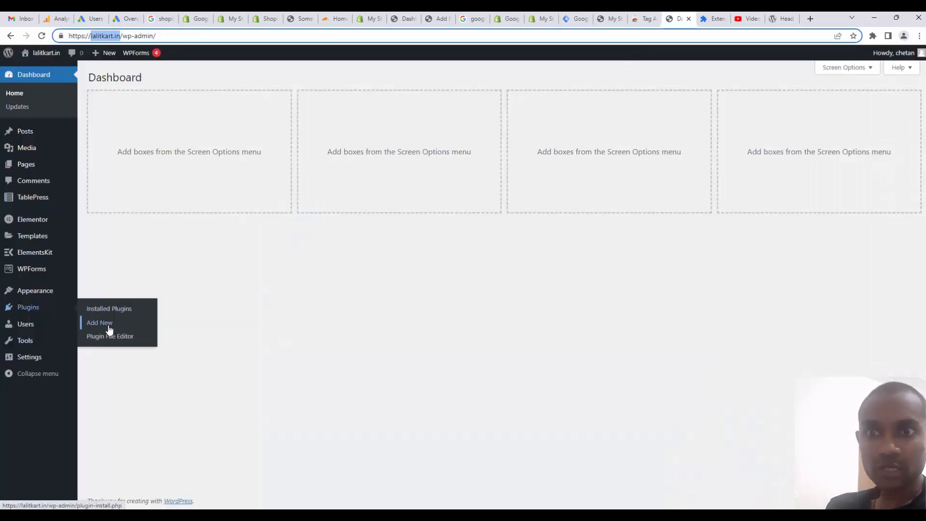
click(101, 322)
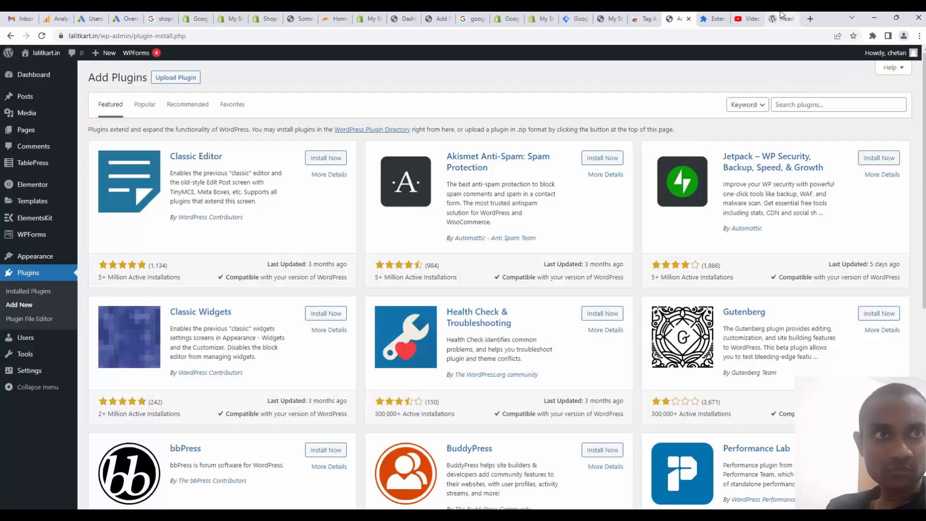
Step: Copy the plugin name "Head & Footer Code" from its open wordpress.org plugin page
click(782, 17)
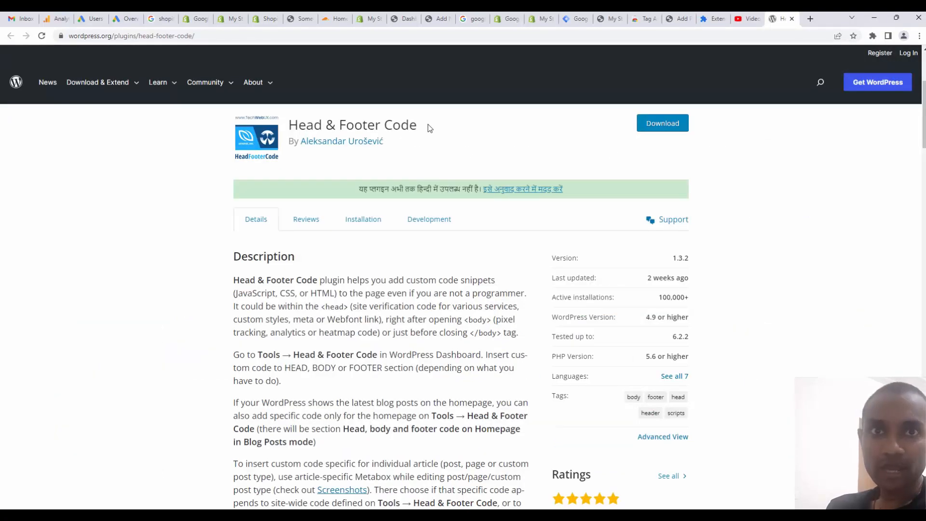
drag(417, 125, 289, 126)
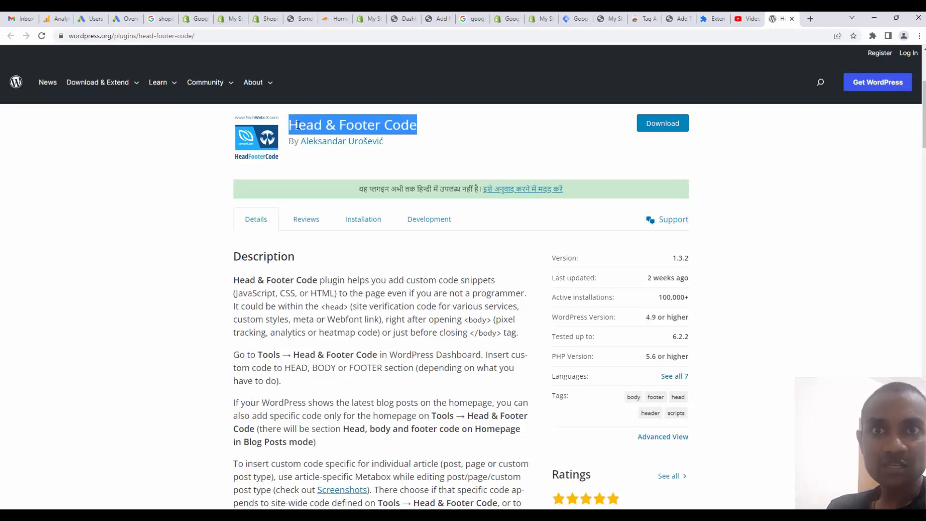
right_click(296, 129)
click(315, 135)
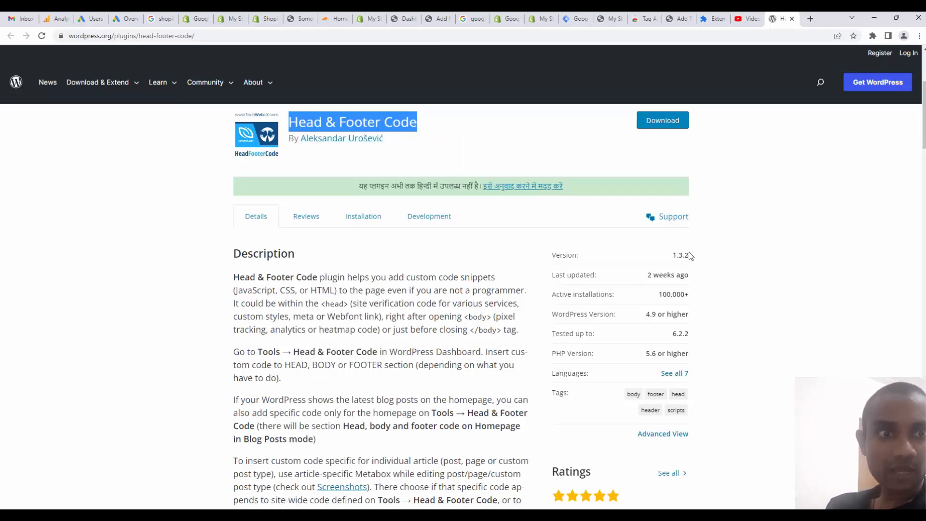
scroll(690, 255, down, 3)
scroll(734, 251, up, 4)
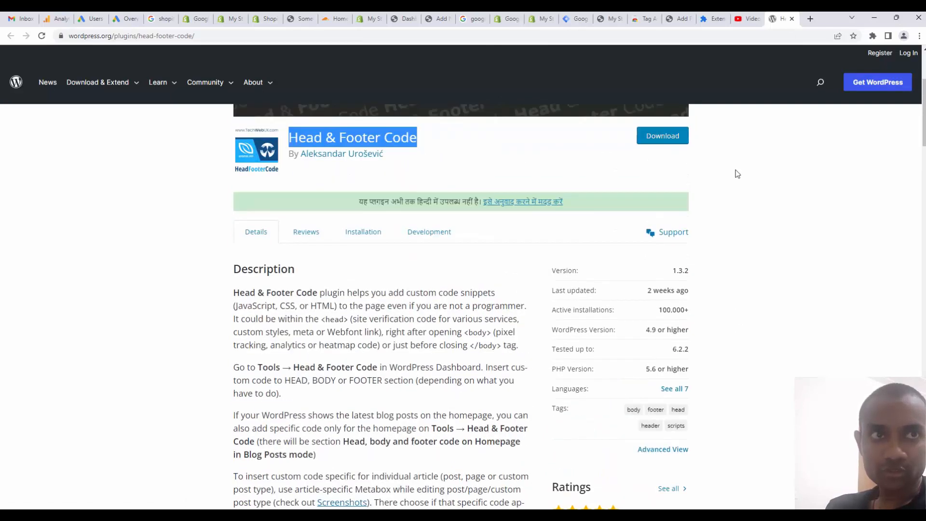
Step: Search the WordPress plugins for "Head & Footer Code", then install and activate that plugin
click(678, 19)
right_click(779, 107)
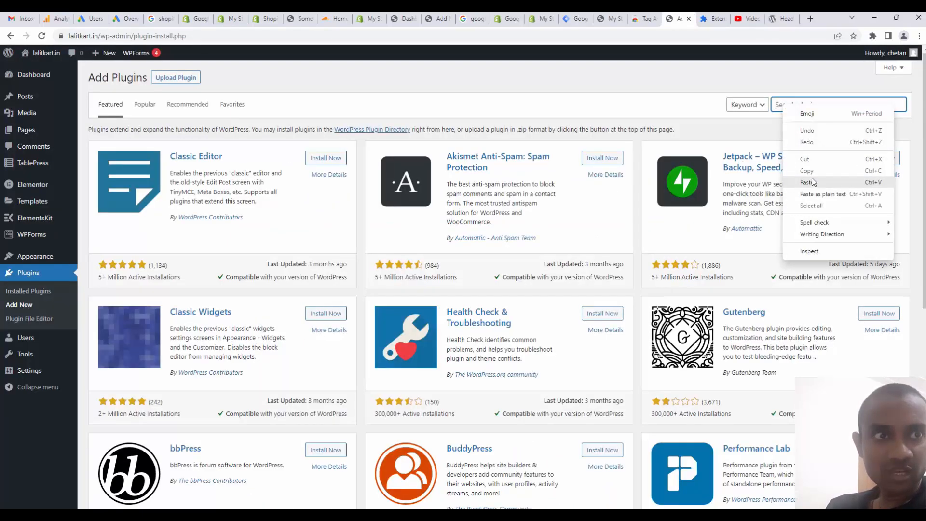
click(805, 181)
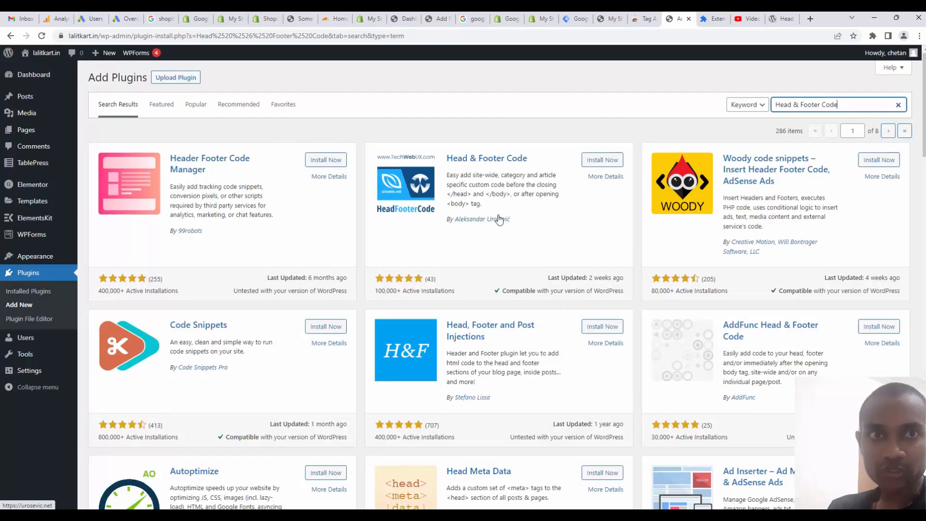
click(602, 161)
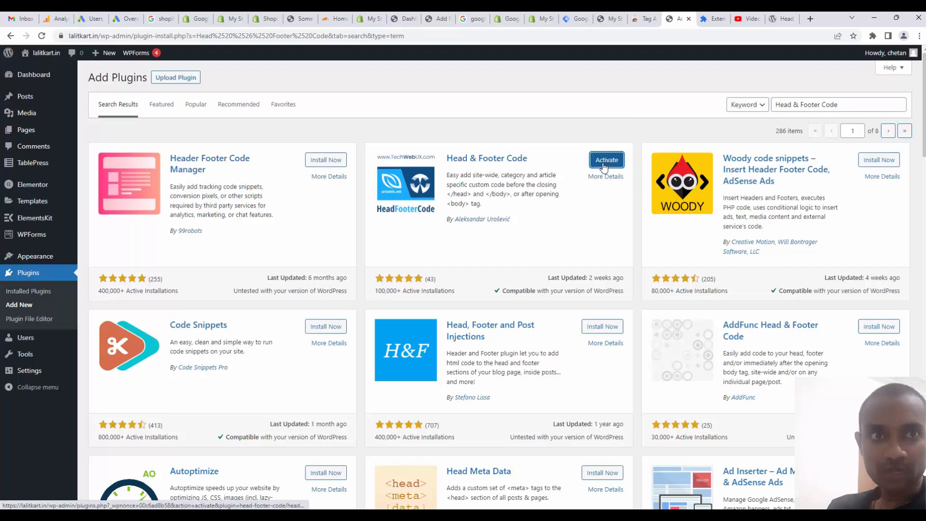
click(606, 160)
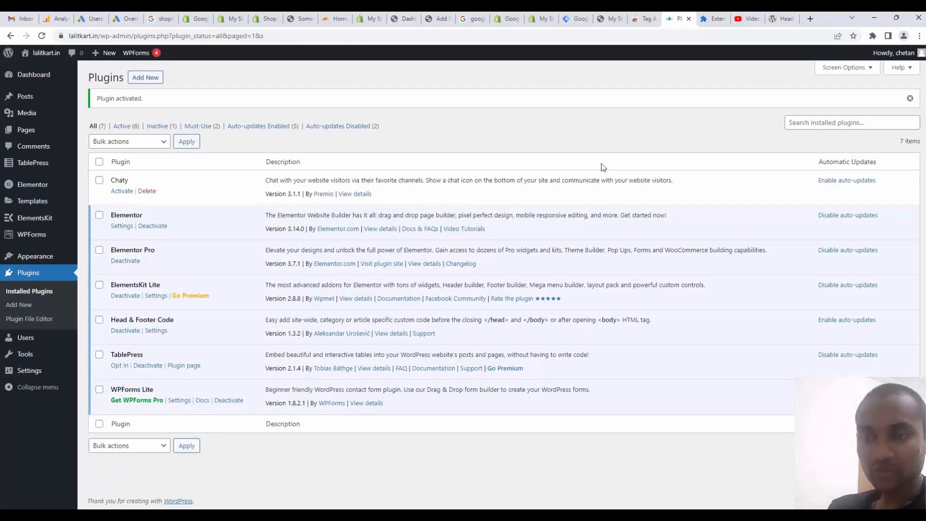
Step: Open the Head & Footer Code settings and look through the site-wide HEAD, BODY and FOOTER code fields
mouse_move(69, 355)
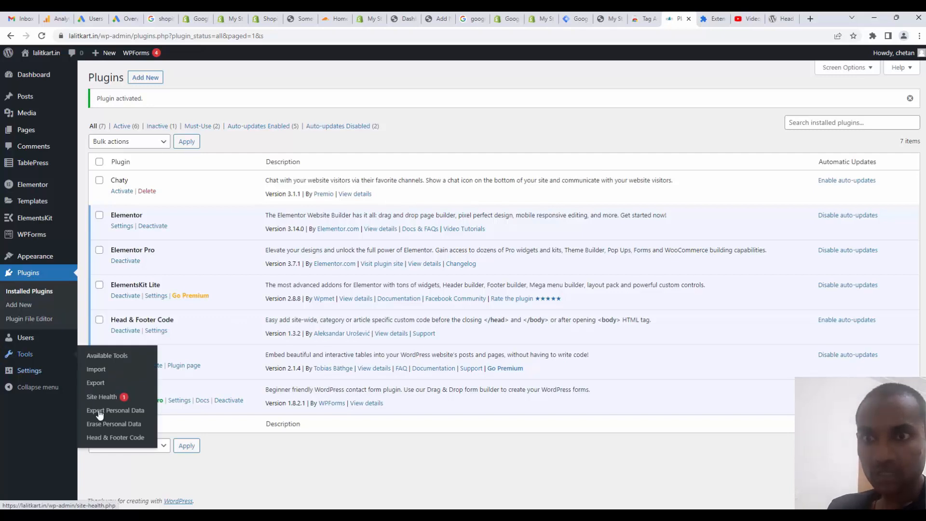
click(103, 440)
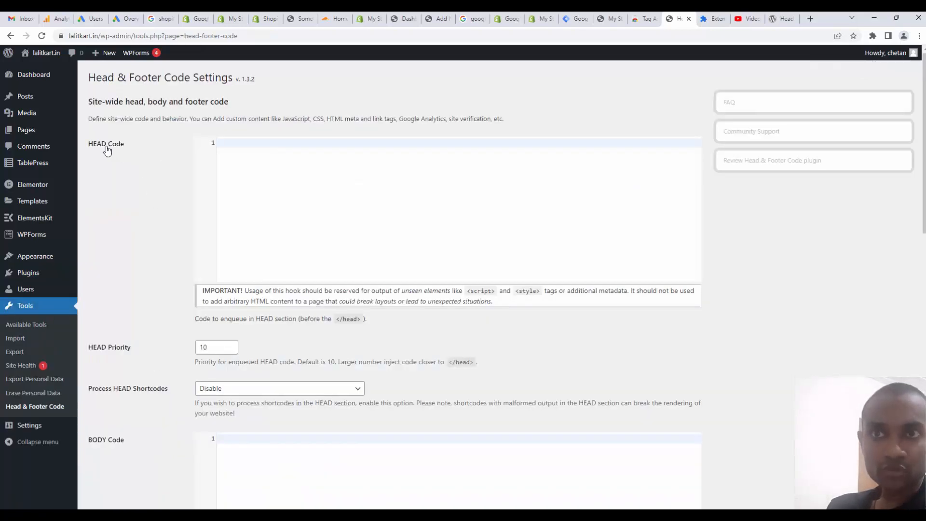
scroll(143, 221, down, 5)
scroll(123, 265, down, 5)
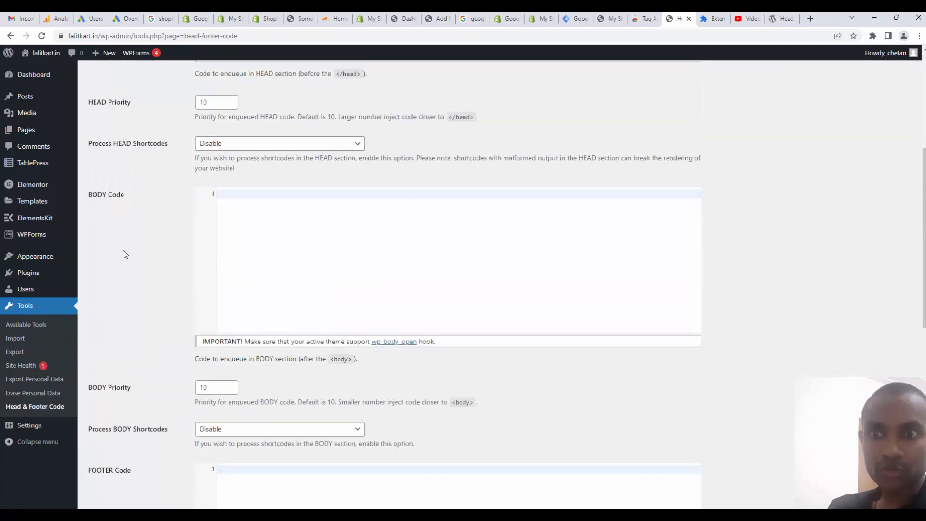
scroll(708, 303, up, 10)
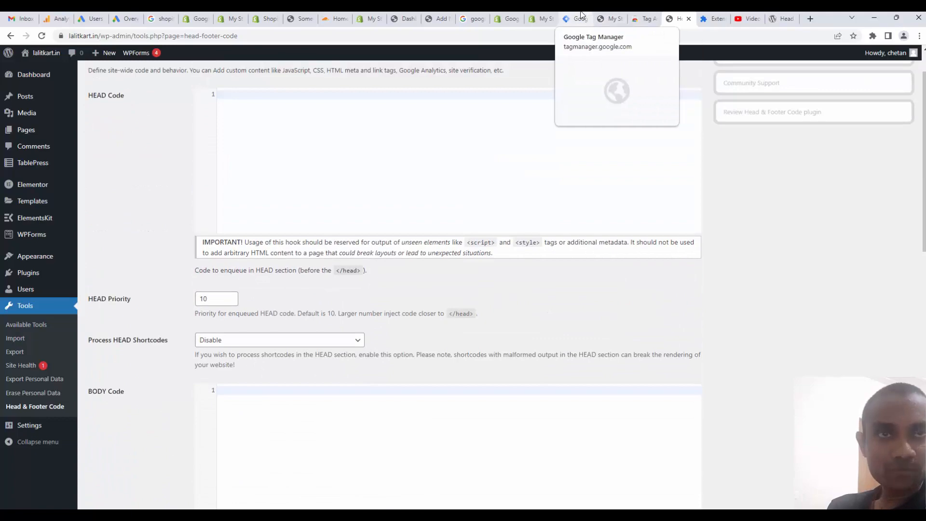
Step: Copy the head snippet from the Tag Manager installation instructions and paste it into the plugin's HEAD Code field
click(581, 15)
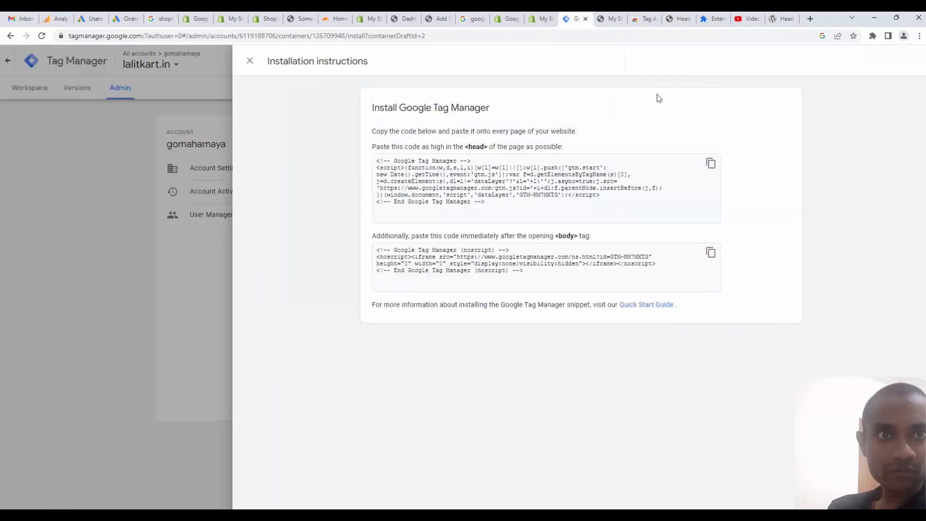
click(710, 164)
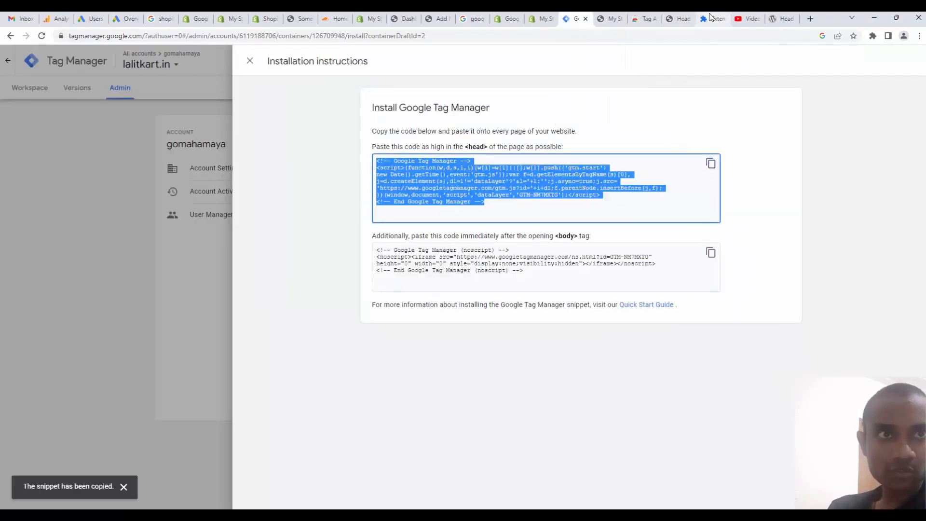
click(679, 18)
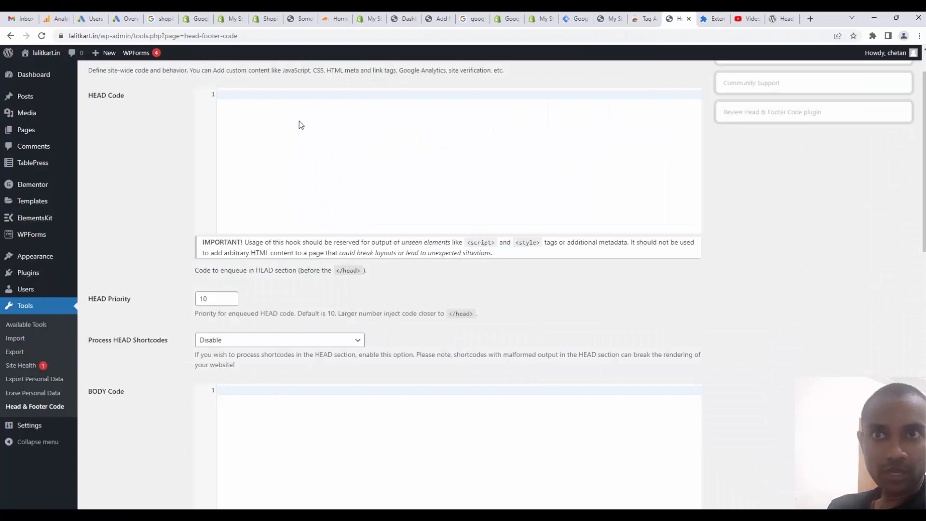
right_click(266, 113)
click(238, 124)
key(ctrl+v)
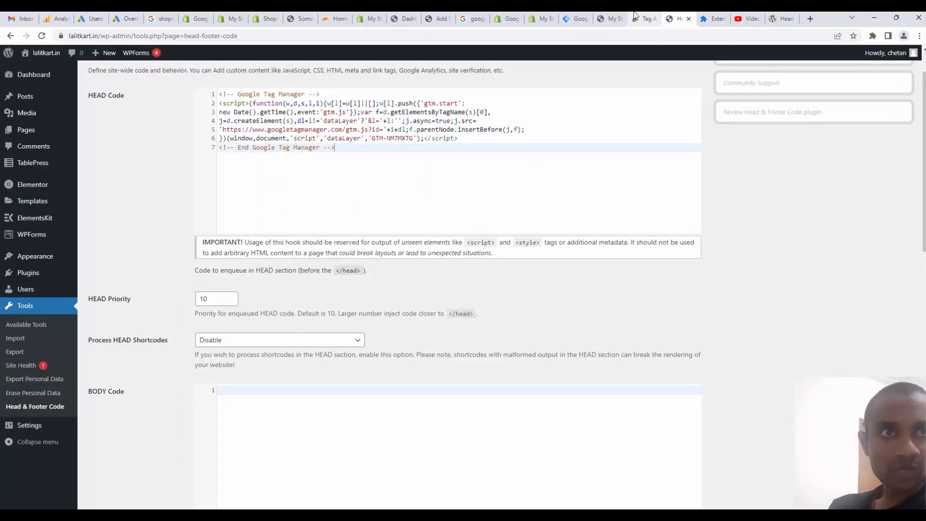
Step: Copy the body noscript snippet from the Tag Manager installation instructions and paste it into the plugin's BODY Code field
click(579, 18)
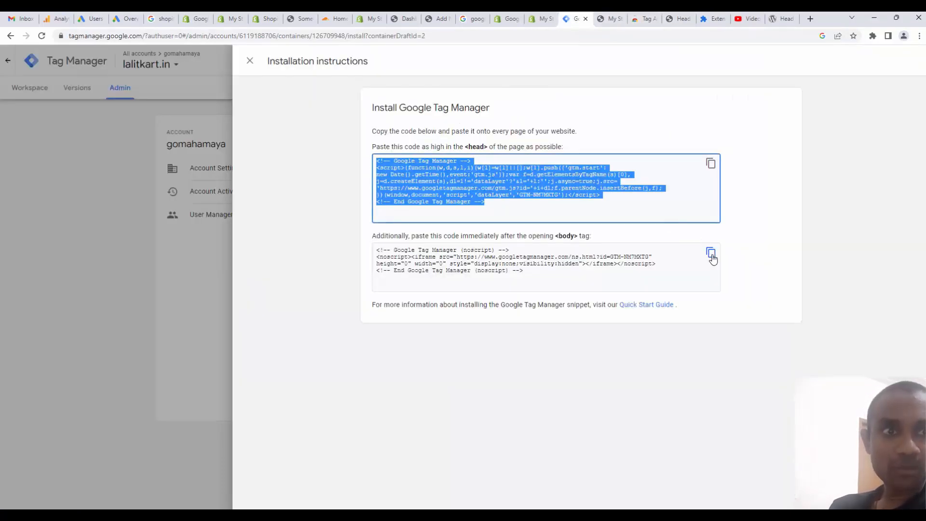
click(711, 252)
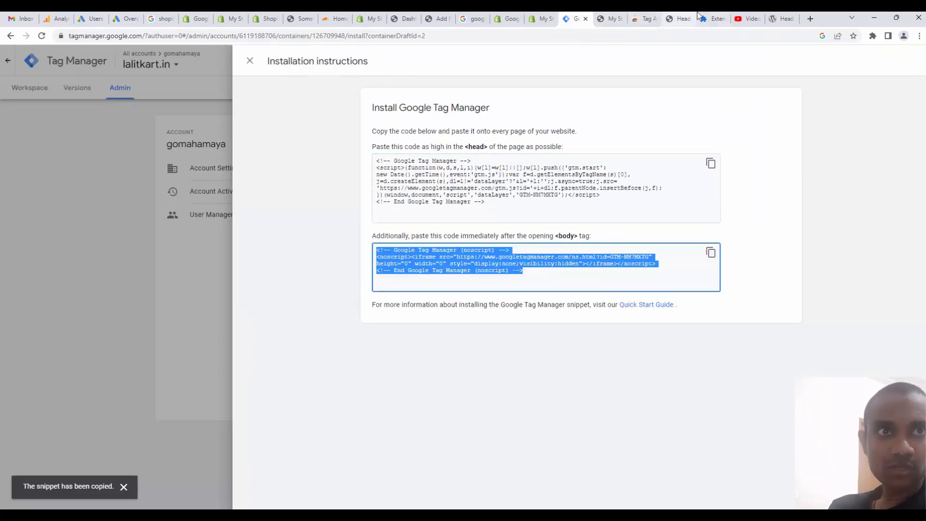
click(679, 19)
scroll(248, 256, down, 3)
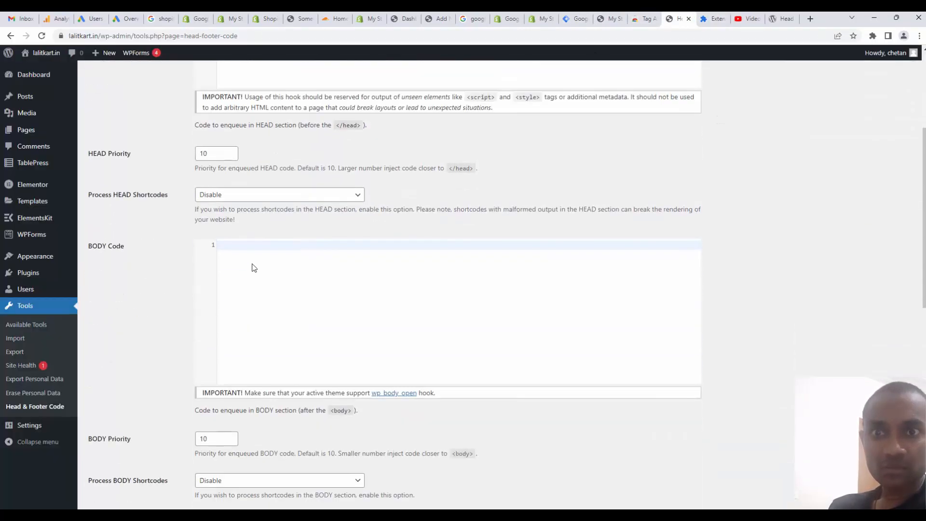
key(ctrl+v)
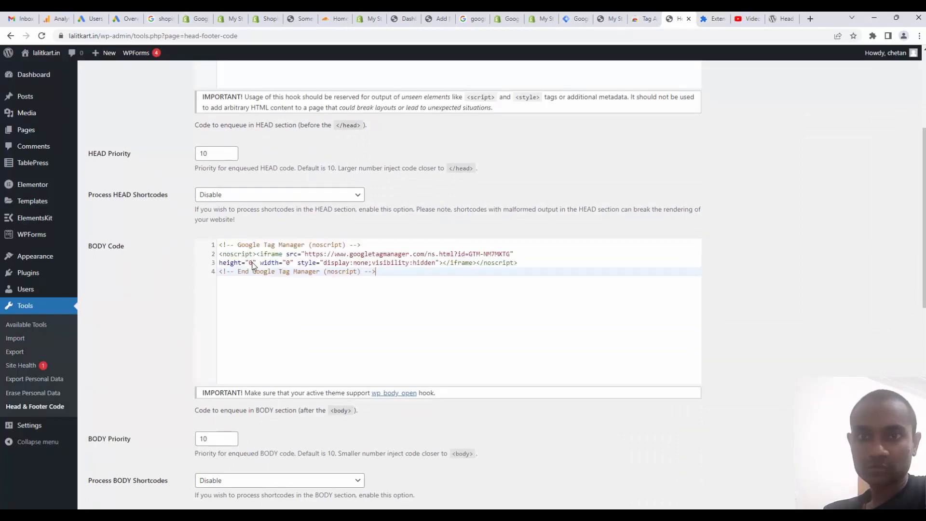
Step: Review the pasted head and body snippets and save the Head & Footer Code settings
scroll(246, 314, up, 4)
scroll(245, 357, down, 4)
scroll(245, 357, down, 10)
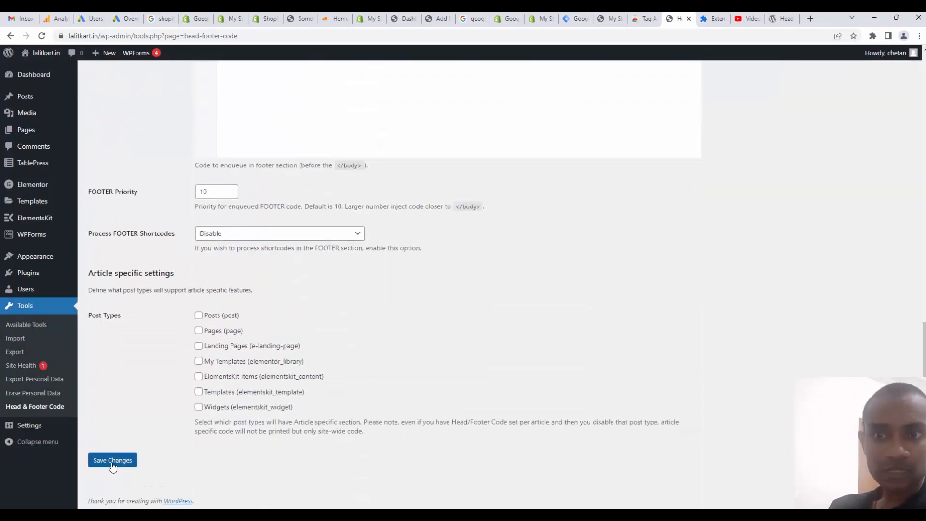
click(112, 460)
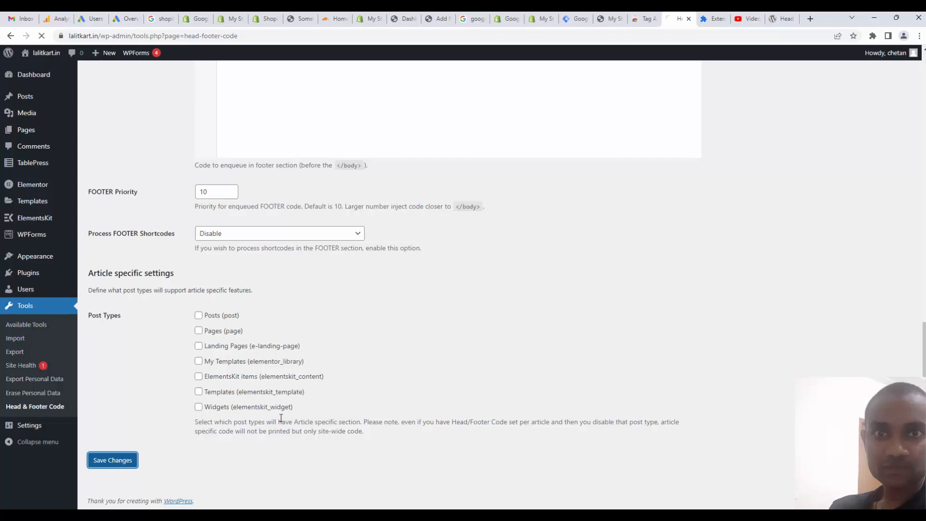
Step: Open the live lalitkart.in site from the WordPress admin in a new tab and switch to it
mouse_move(46, 53)
right_click(53, 69)
click(70, 77)
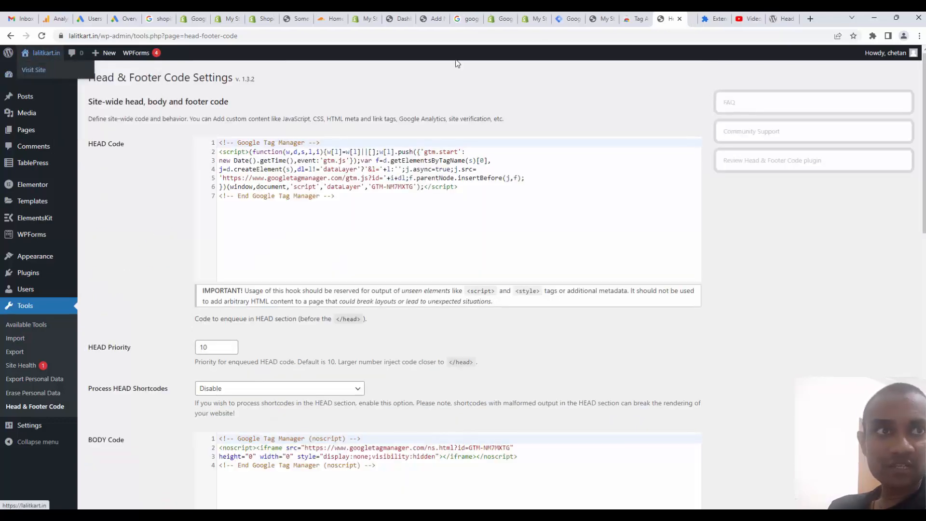
click(682, 18)
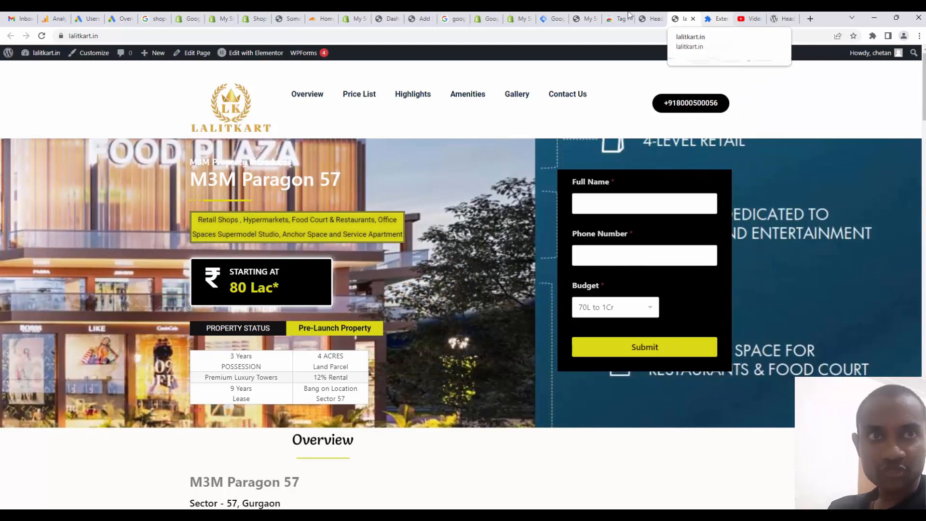
Step: Search Google for "Tag Assistant" and open the Chrome Web Store page of Tag Assistant Legacy (by Google)
click(620, 18)
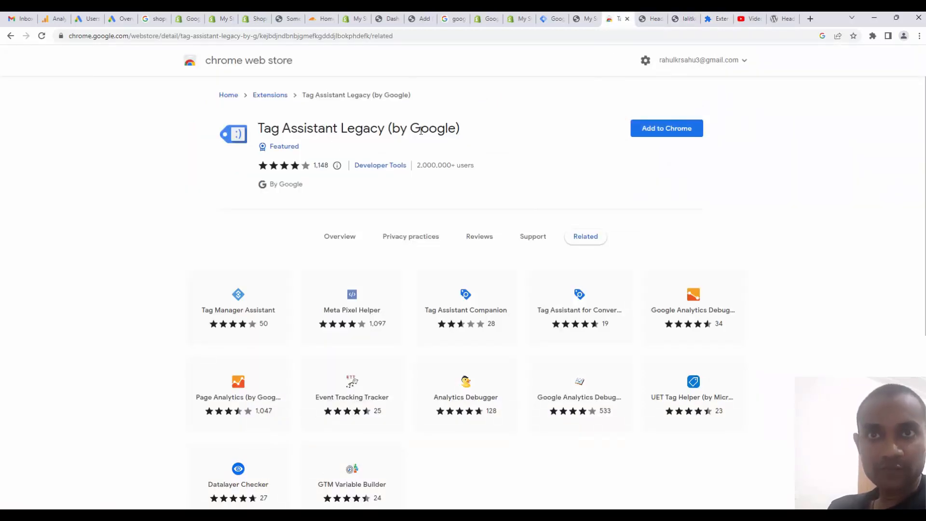
drag(267, 128, 342, 128)
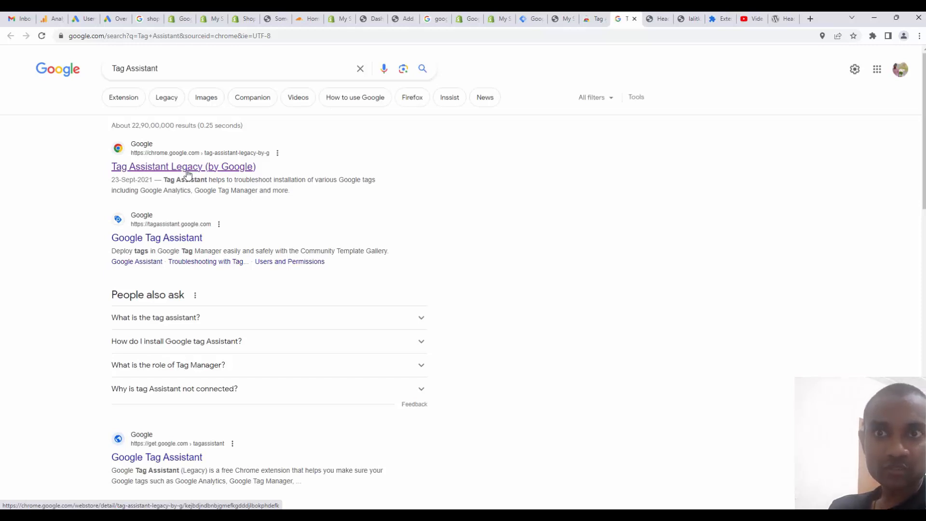
click(187, 170)
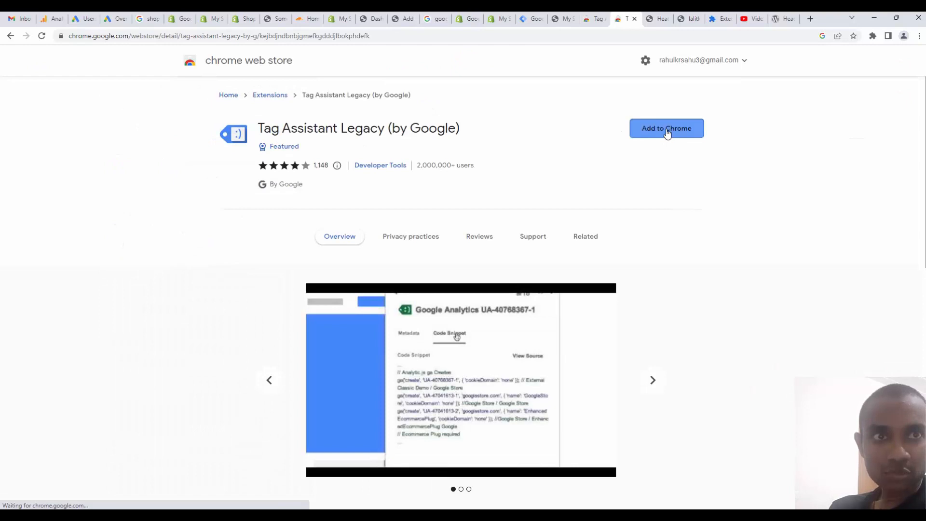
Step: Add the Tag Assistant Legacy extension to Chrome and pin it to the browser toolbar
click(667, 130)
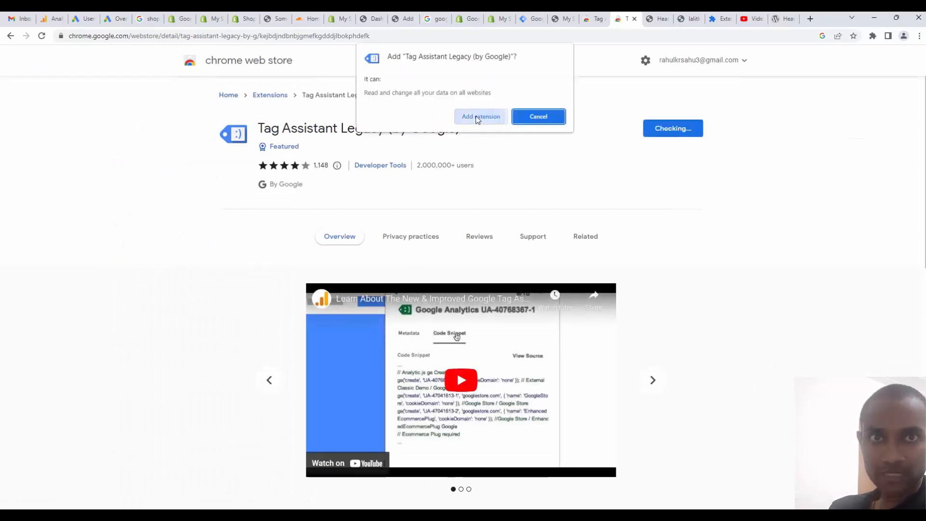
click(479, 118)
click(873, 36)
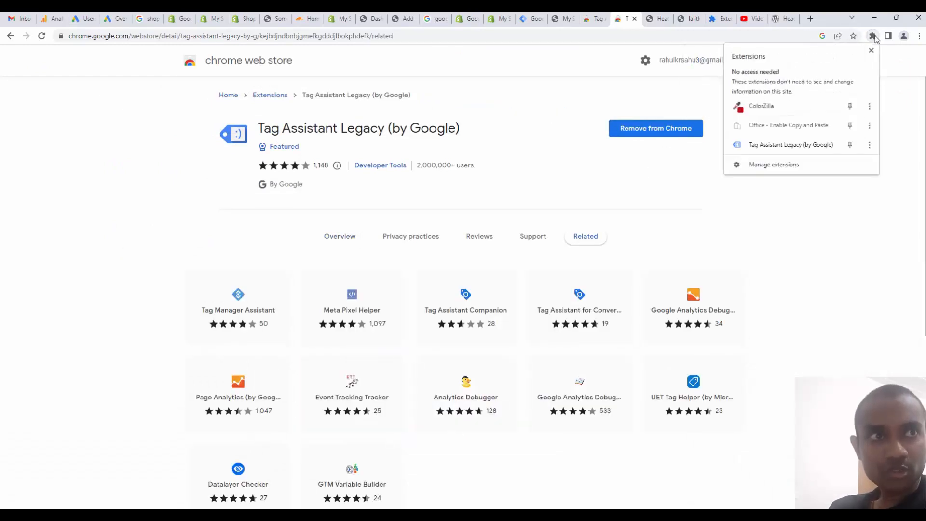
click(851, 146)
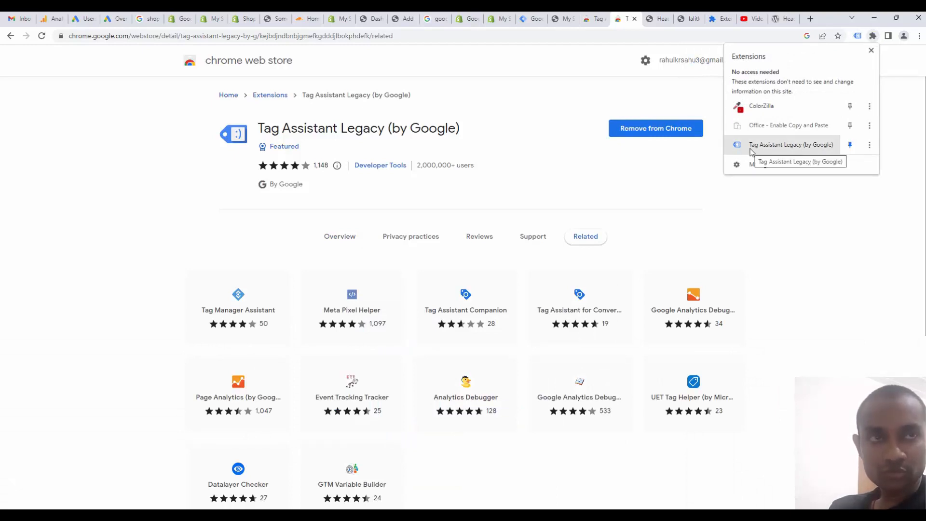
Step: Enable Tag Assistant Legacy on the lalitkart.in page with its default tag checks, then reload the page and show its tag analysis
click(690, 19)
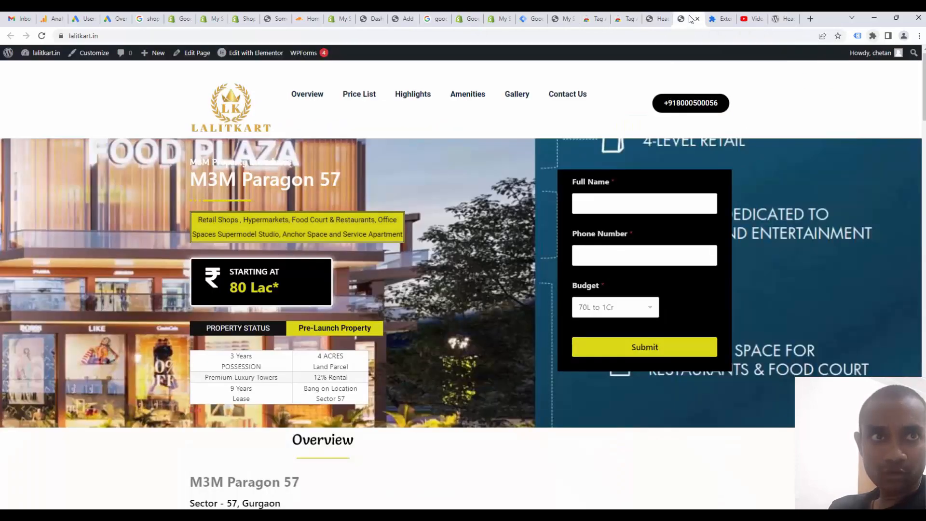
click(858, 36)
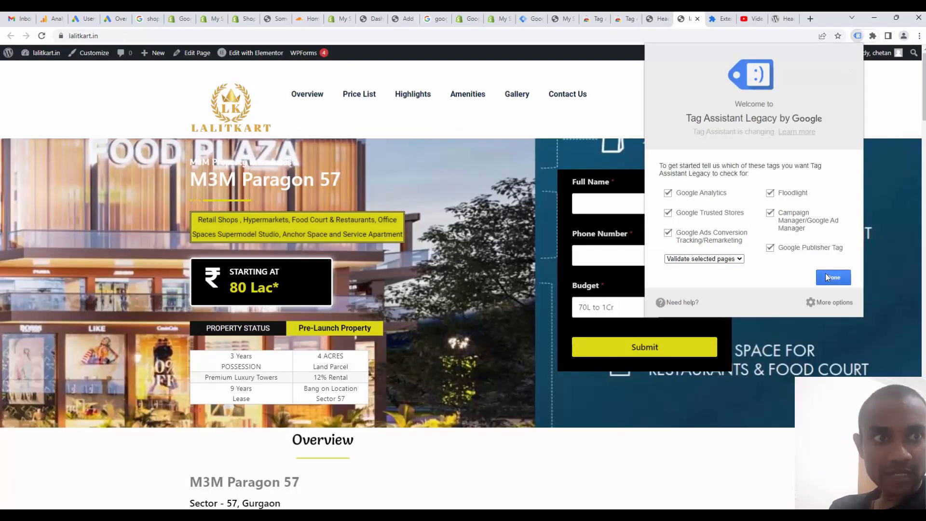
click(833, 279)
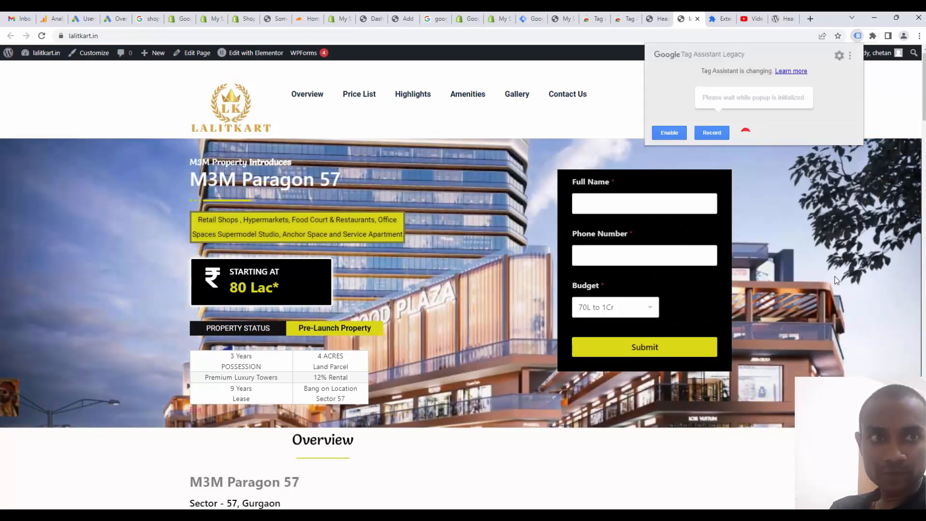
click(670, 142)
click(42, 35)
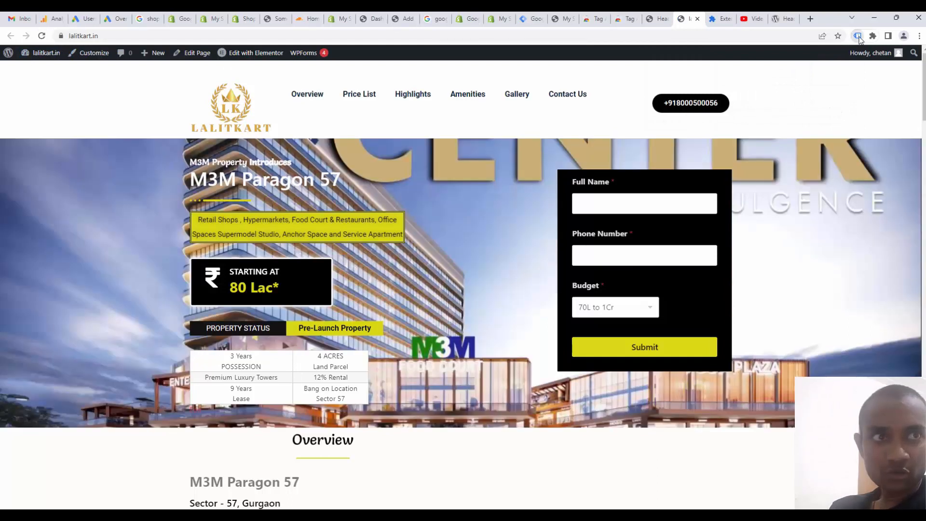
click(857, 36)
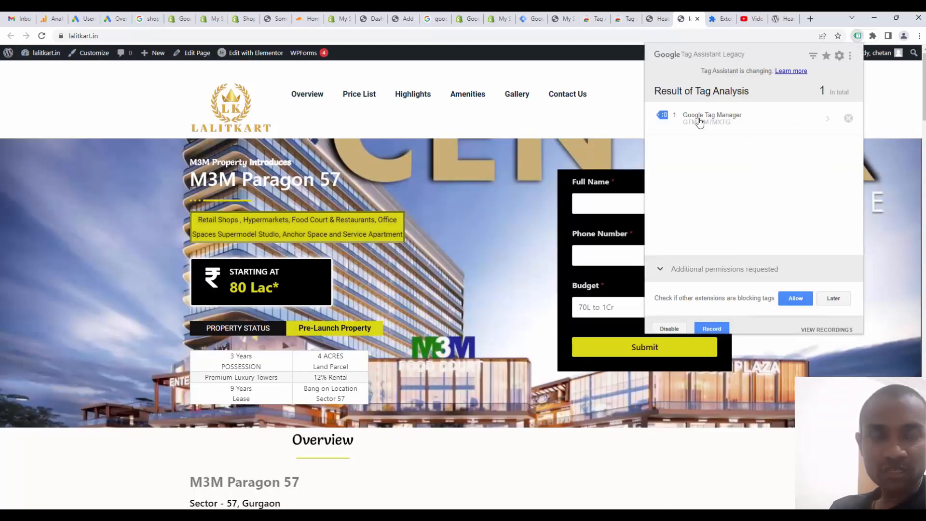